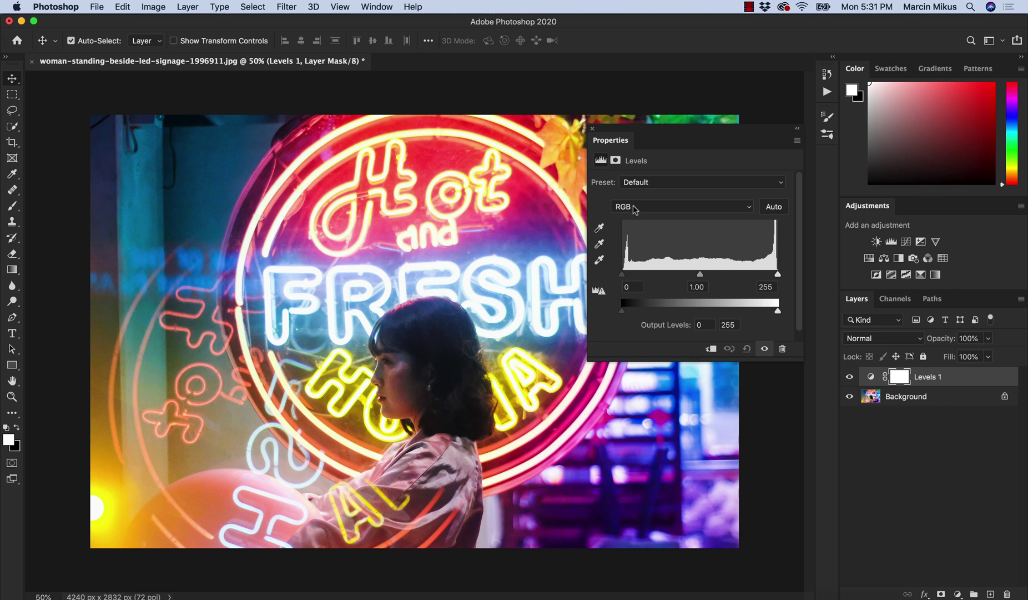
Examine the woman's dark hair and face up close and review the channel choices of the Levels adjustment
left_click(635, 210)
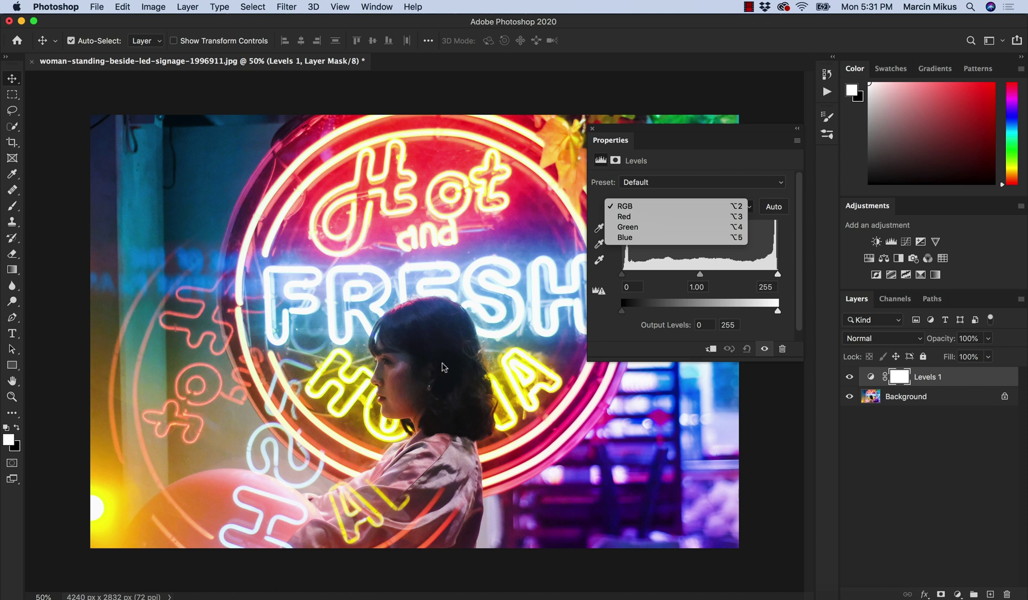
key("Escape")
key("z")
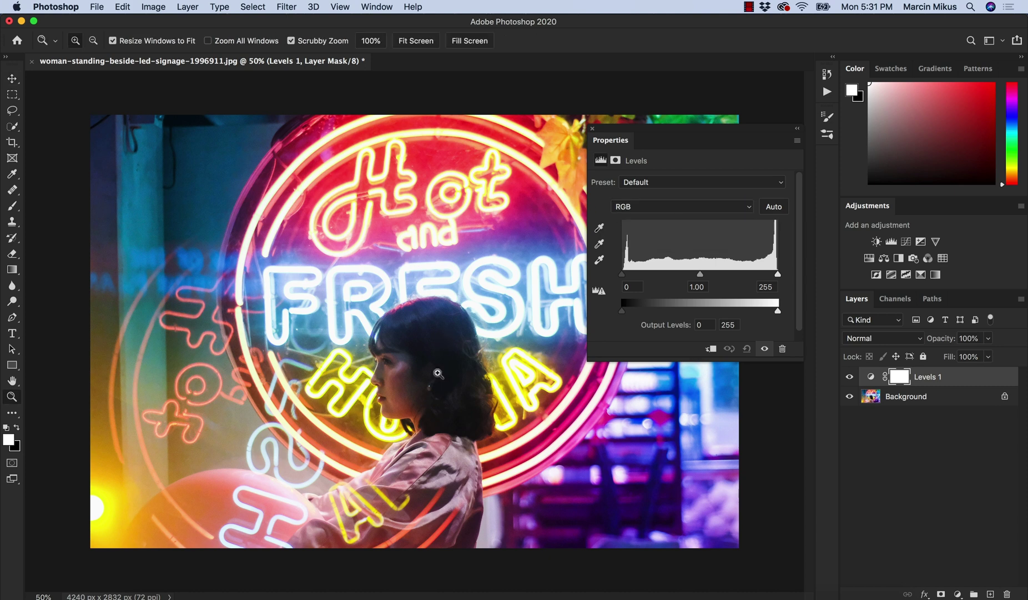
left_click_drag(436, 375, 505, 393)
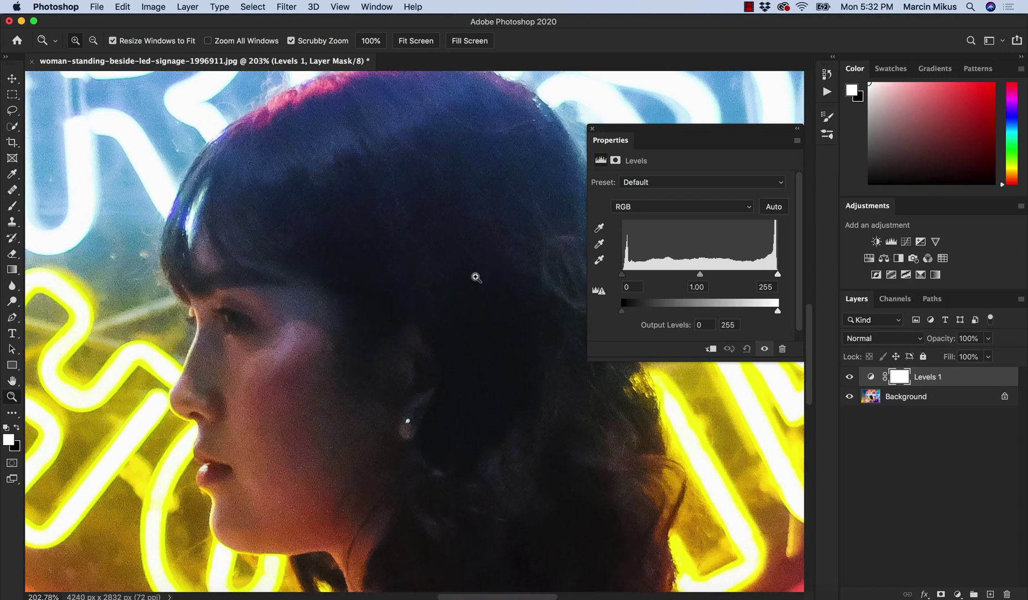
left_click_drag(504, 356, 439, 360)
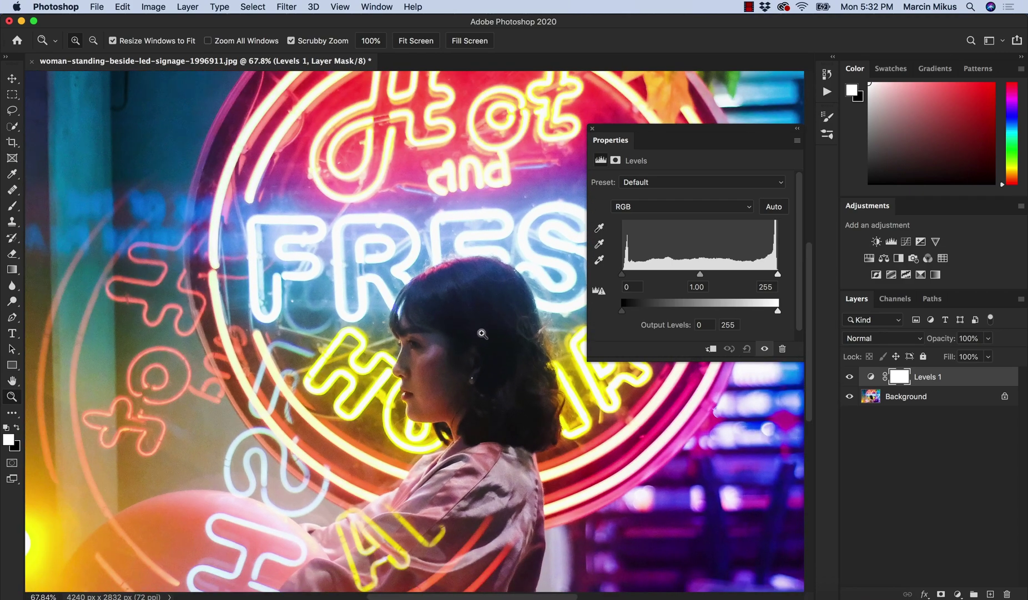
left_click(486, 358, "alt")
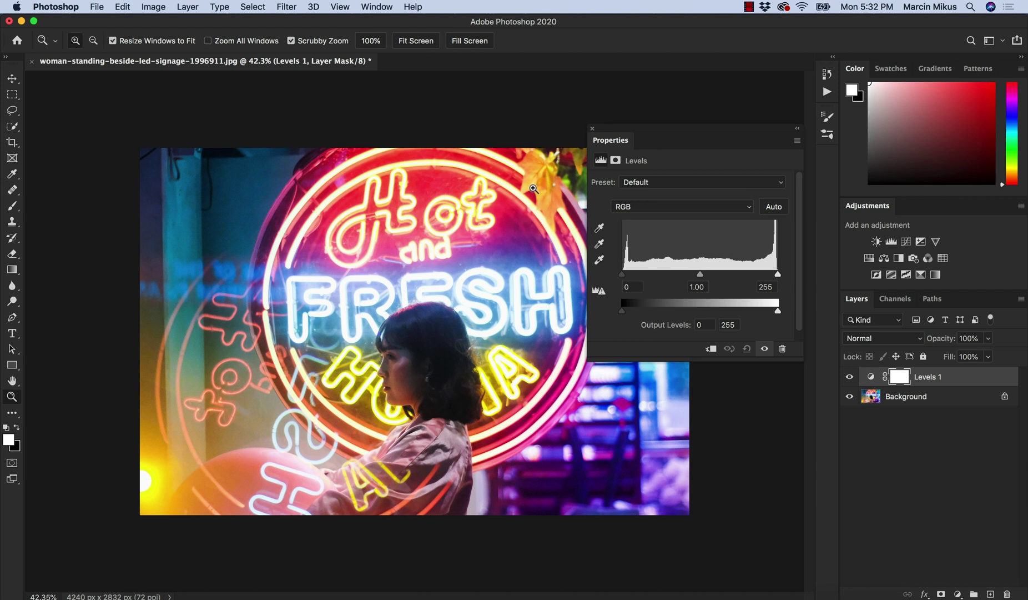
left_click(653, 207)
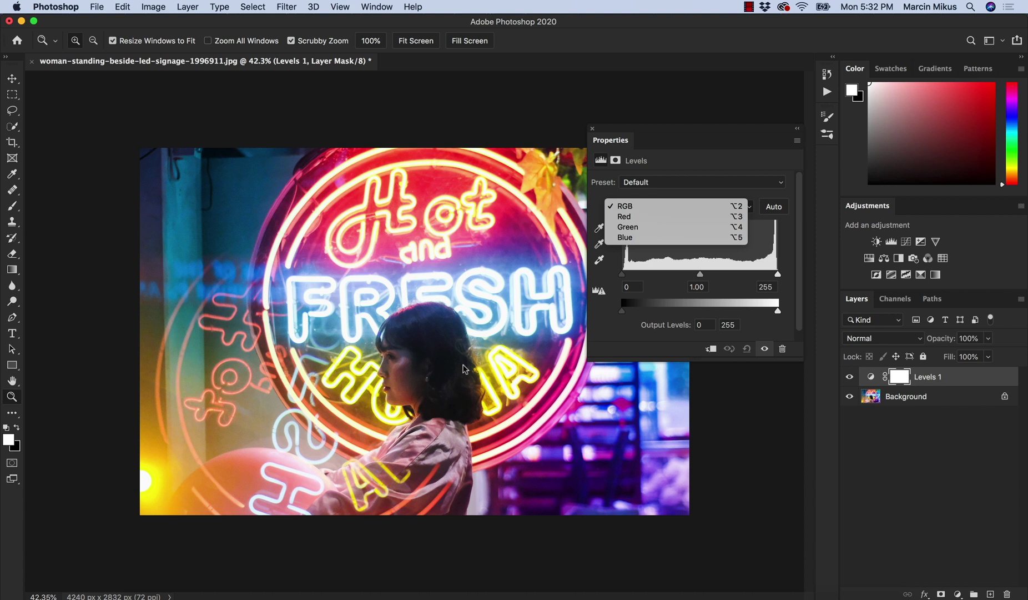
left_click(609, 331)
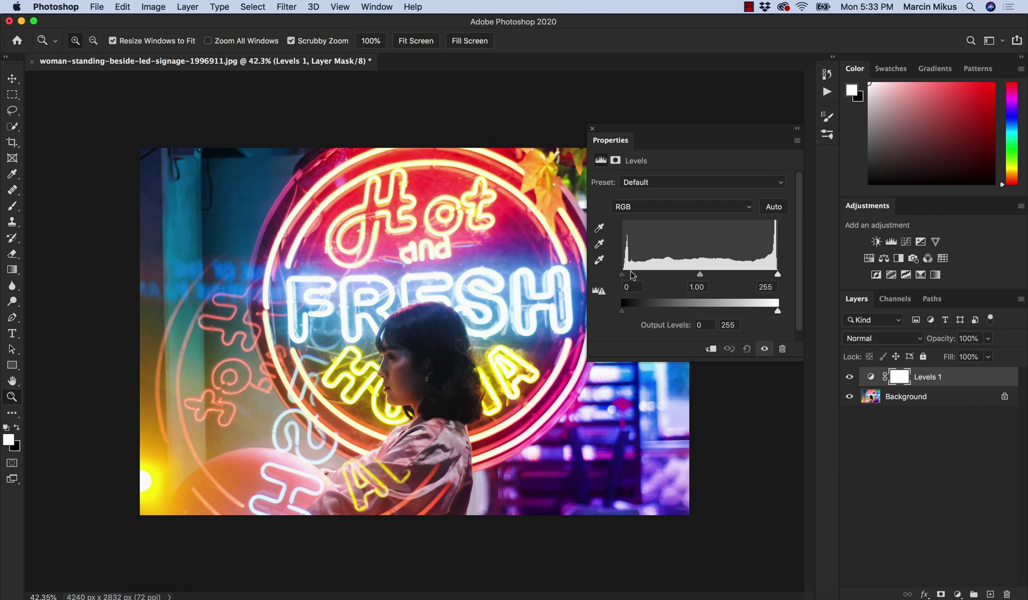
Try the RGB shadow input level at 41 and at 253, and undo the change
mouse_move(623, 274)
left_mouse_down()
mouse_move(642, 276)
mouse_move(620, 287)
left_mouse_up()
left_click_drag(621, 275, 649, 283)
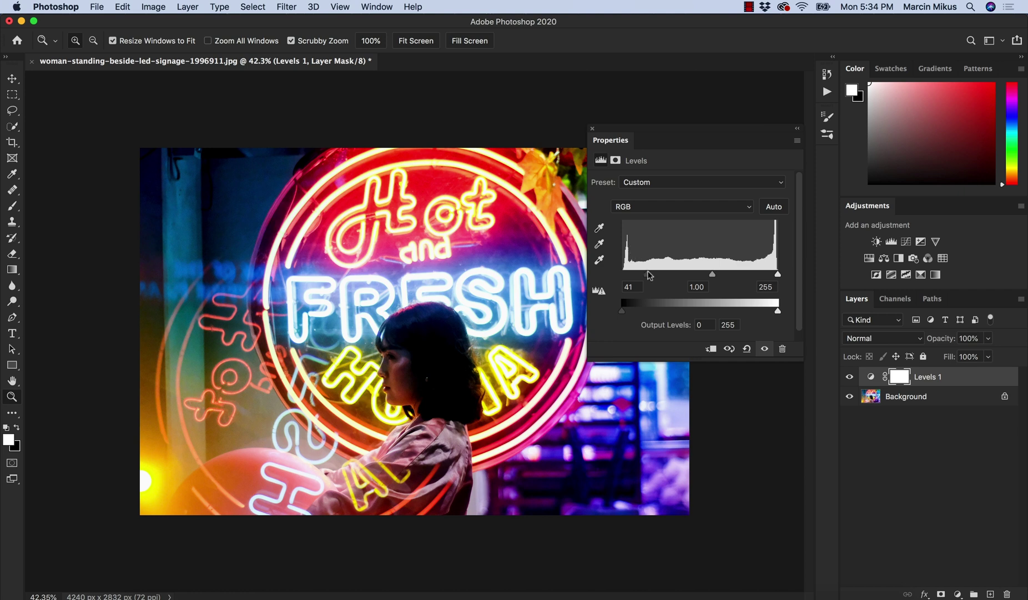
left_click_drag(648, 273, 787, 286)
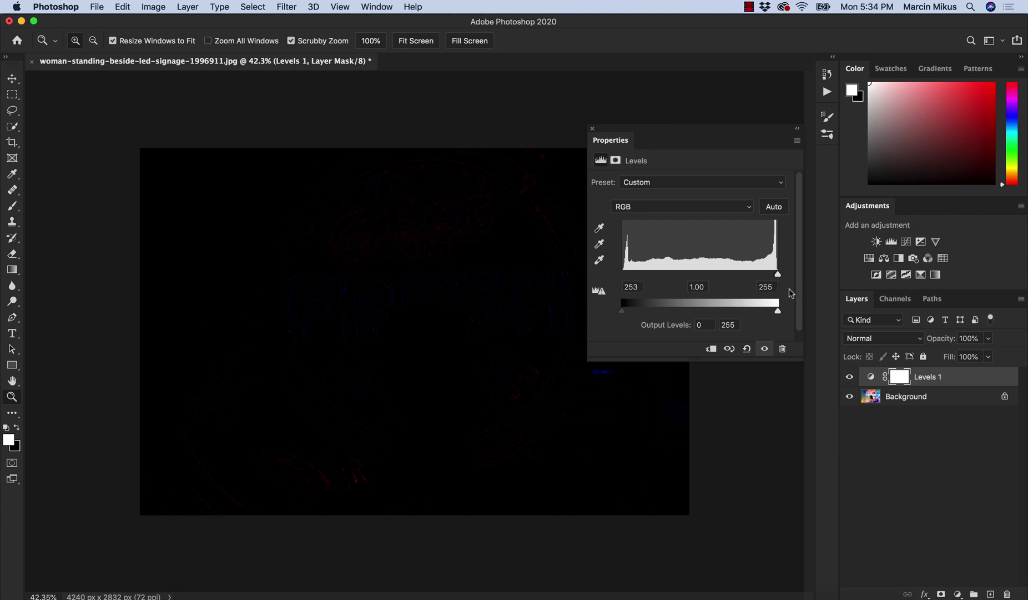
key("super+z")
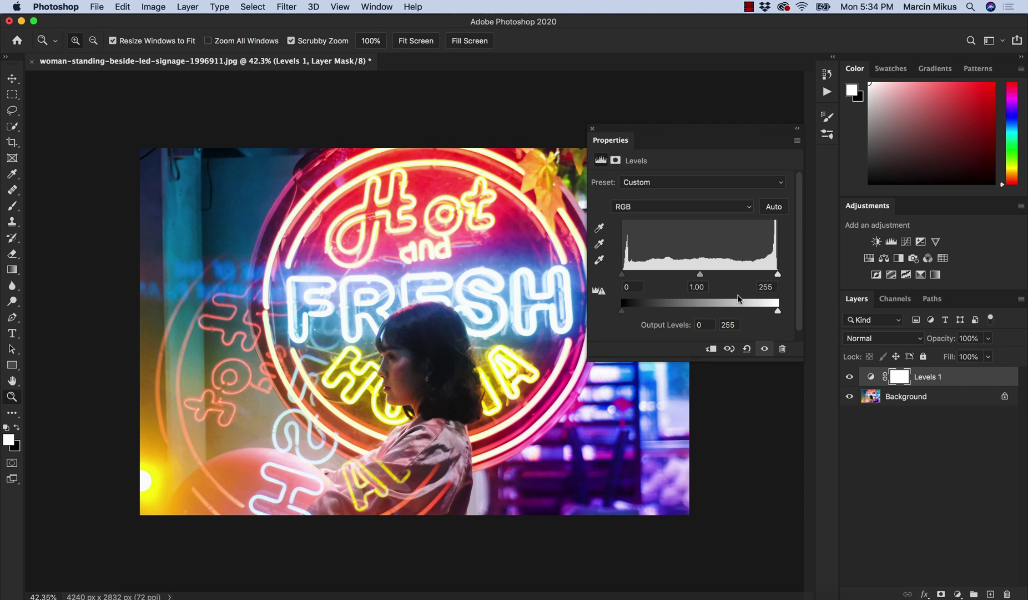
Try the RGB highlight input level at 196 and at 2, and return it to 255
left_click_drag(778, 275, 742, 274)
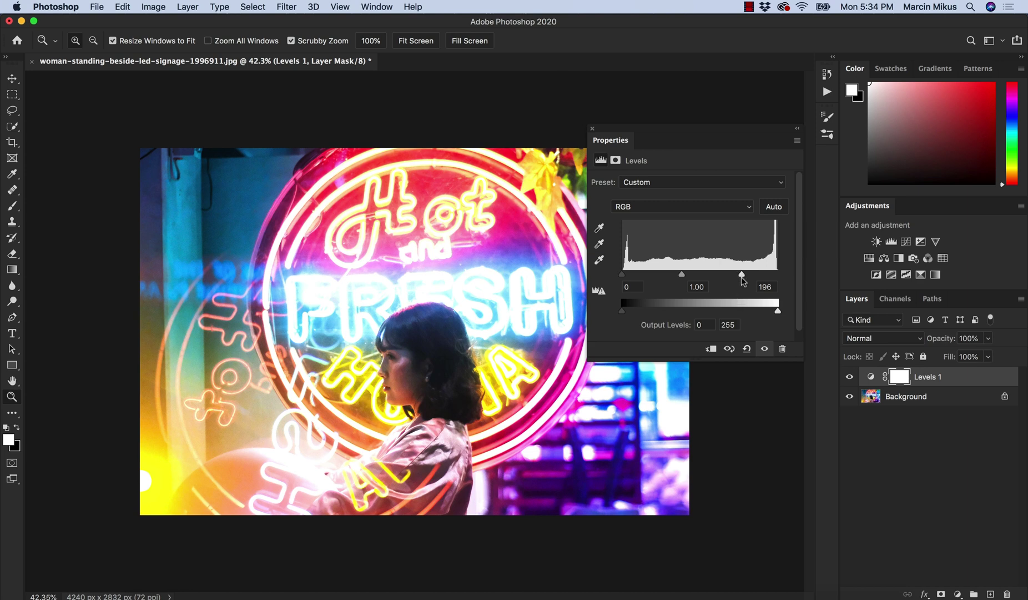
left_click_drag(742, 275, 614, 255)
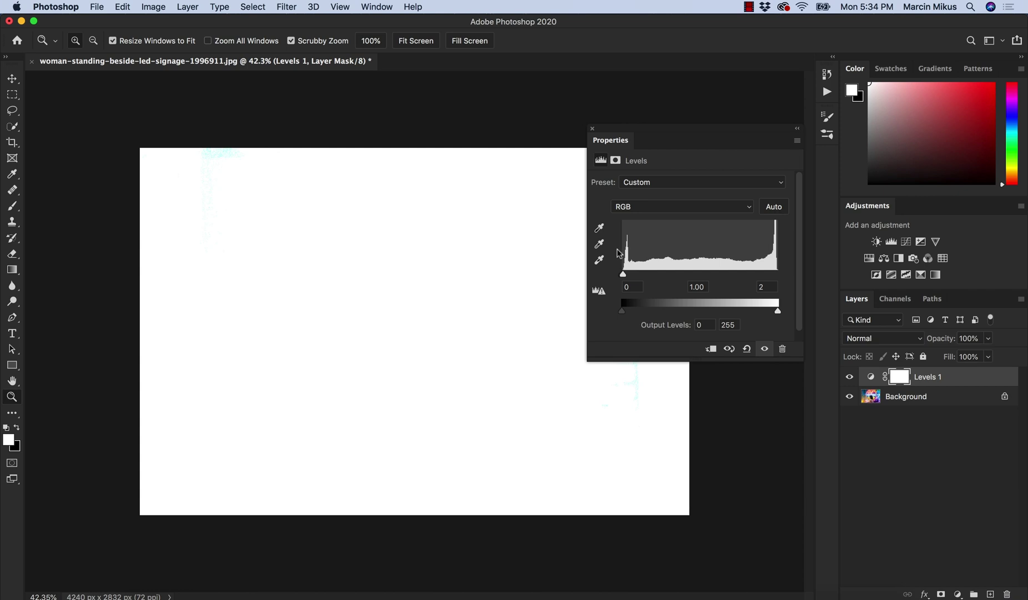
left_click_drag(623, 273, 790, 285)
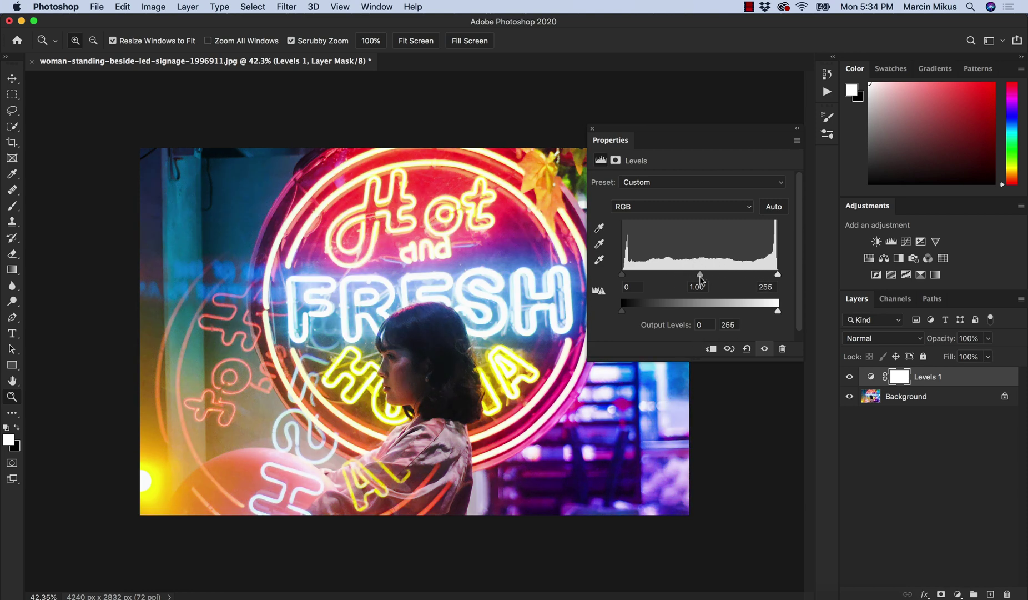
Try the RGB midtone input level at 1.43 and at 0.43, and reset it to 1
left_click_drag(701, 276, 680, 276)
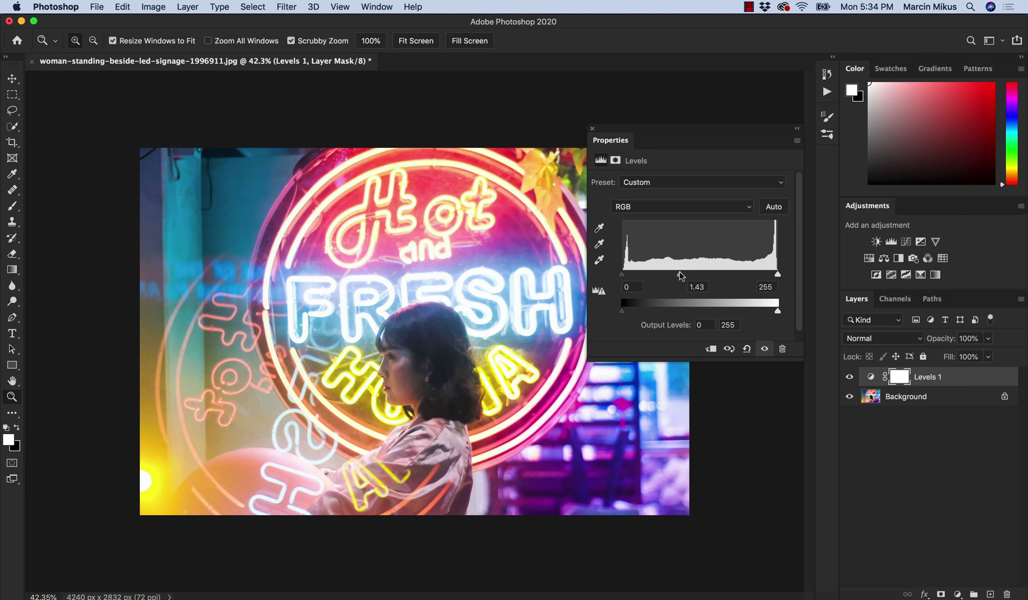
left_click_drag(681, 275, 737, 274)
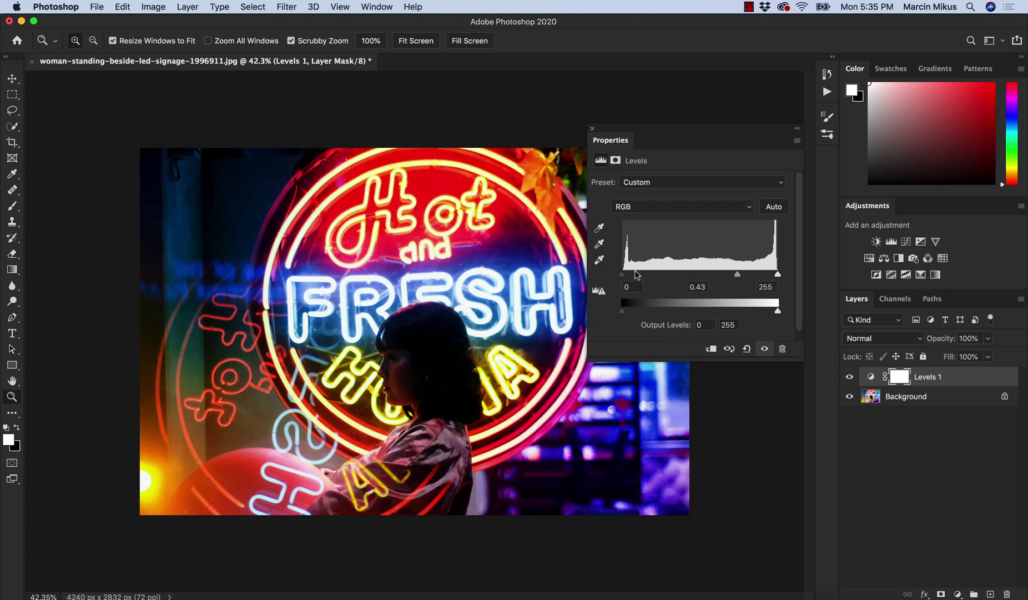
left_click(701, 287)
type("1")
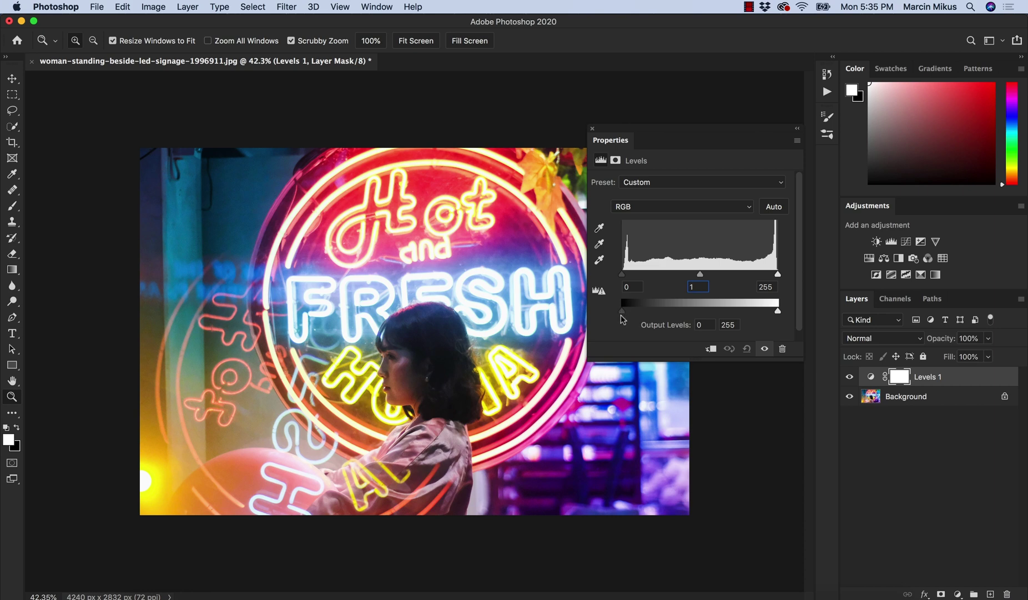
Try RGB output levels of 69 and 137 for shadows and 156 for highlights, and restore them to 0 and 255
left_click_drag(623, 315, 664, 310)
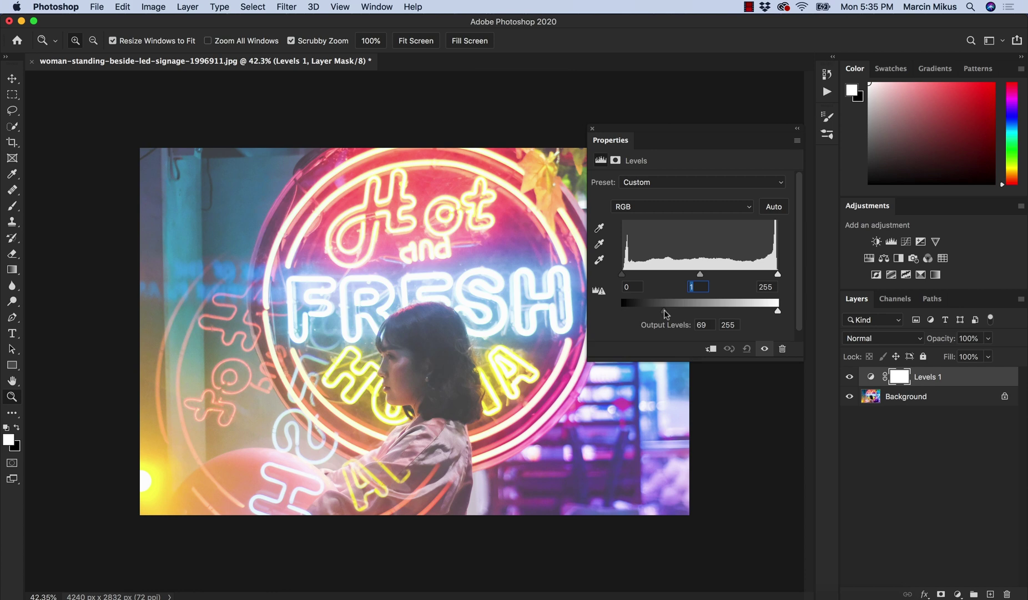
left_click_drag(665, 307, 706, 316)
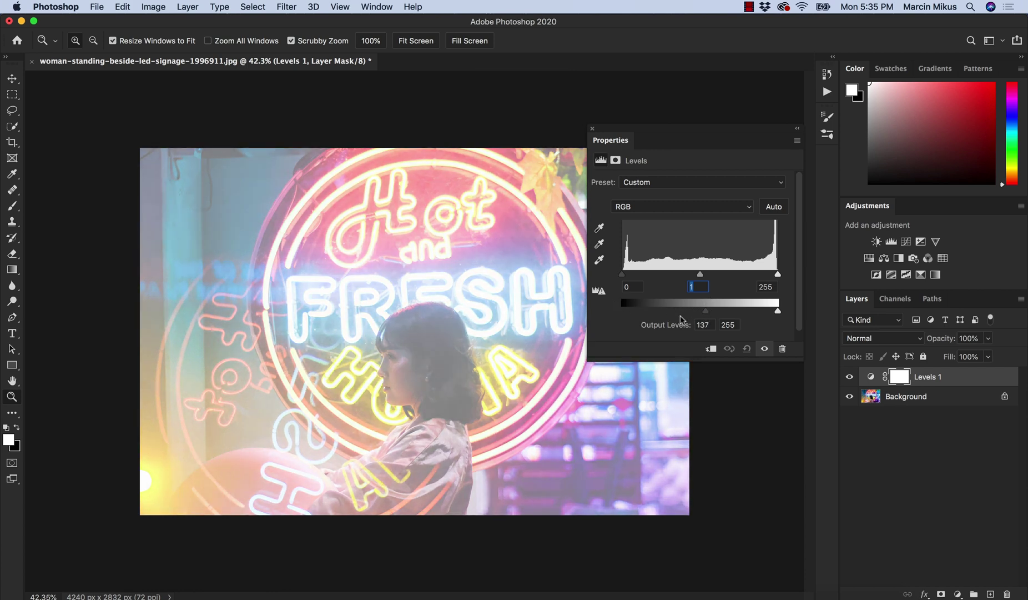
left_click_drag(706, 310, 622, 311)
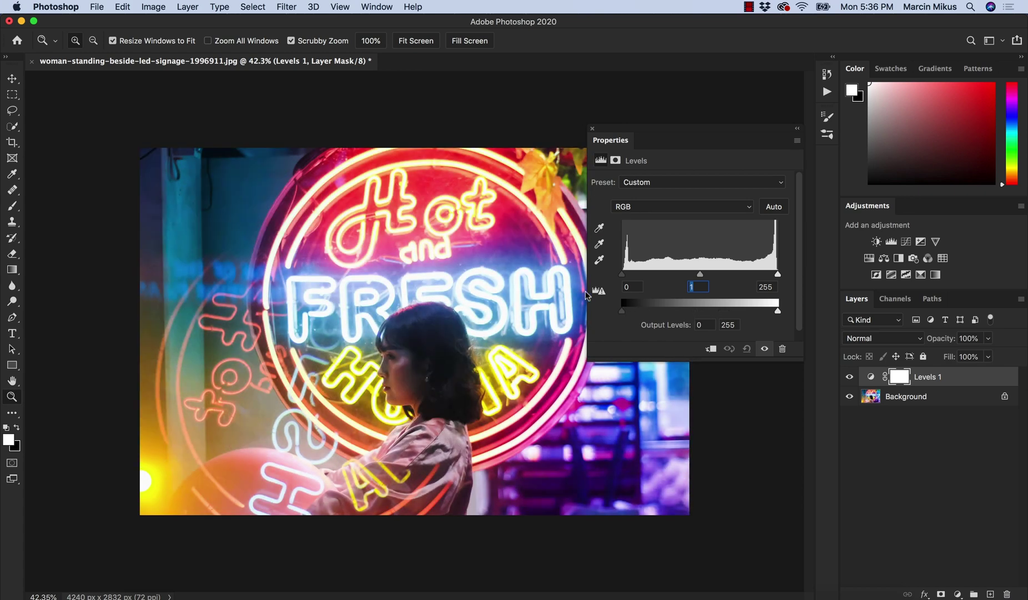
left_click_drag(779, 313, 717, 311)
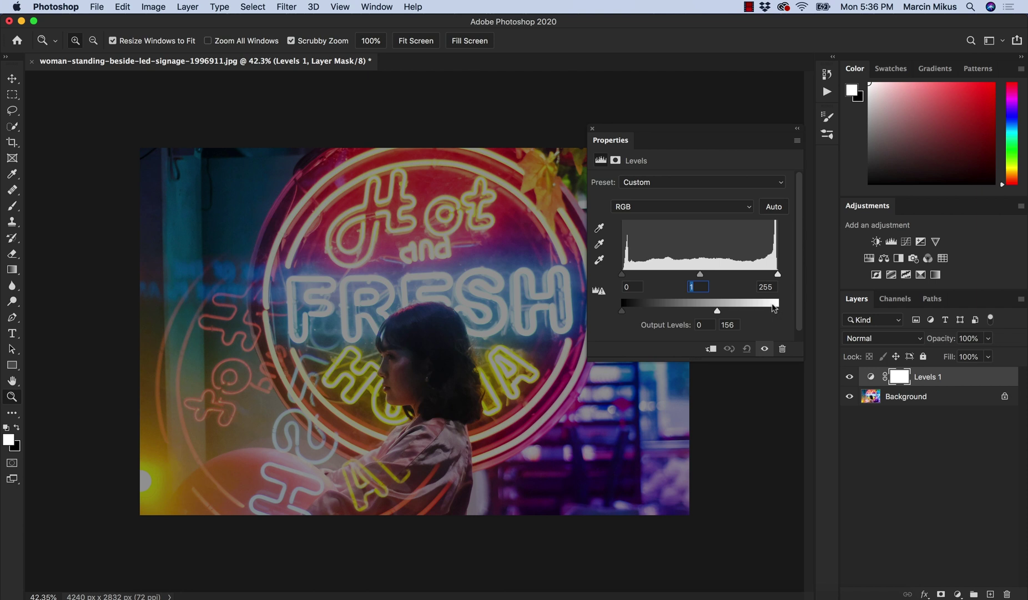
left_click_drag(717, 311, 778, 312)
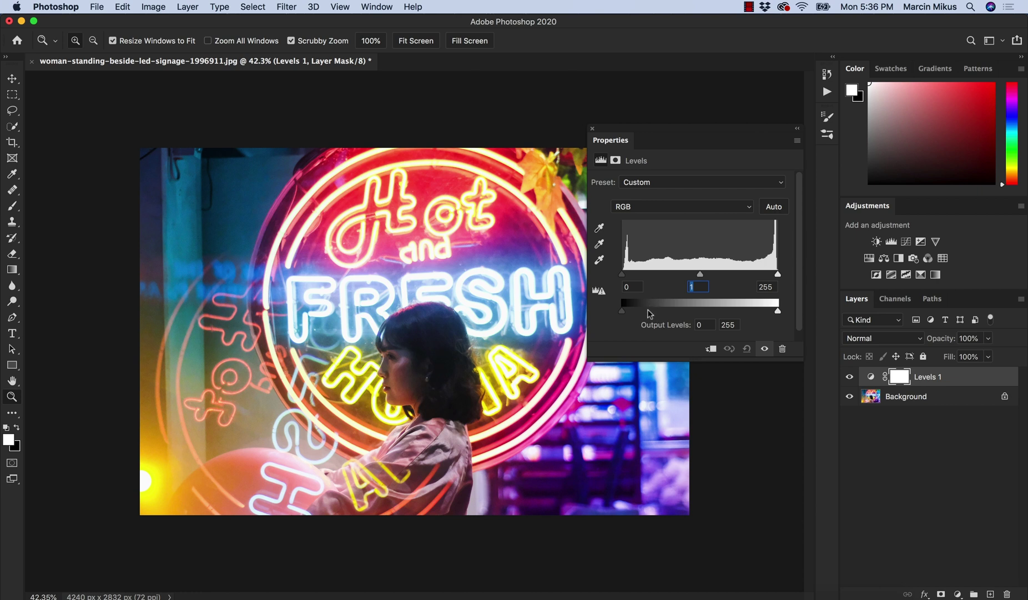
Try the Red channel's shadow input level at 93, 253 and 221, and undo the change
left_click(633, 207)
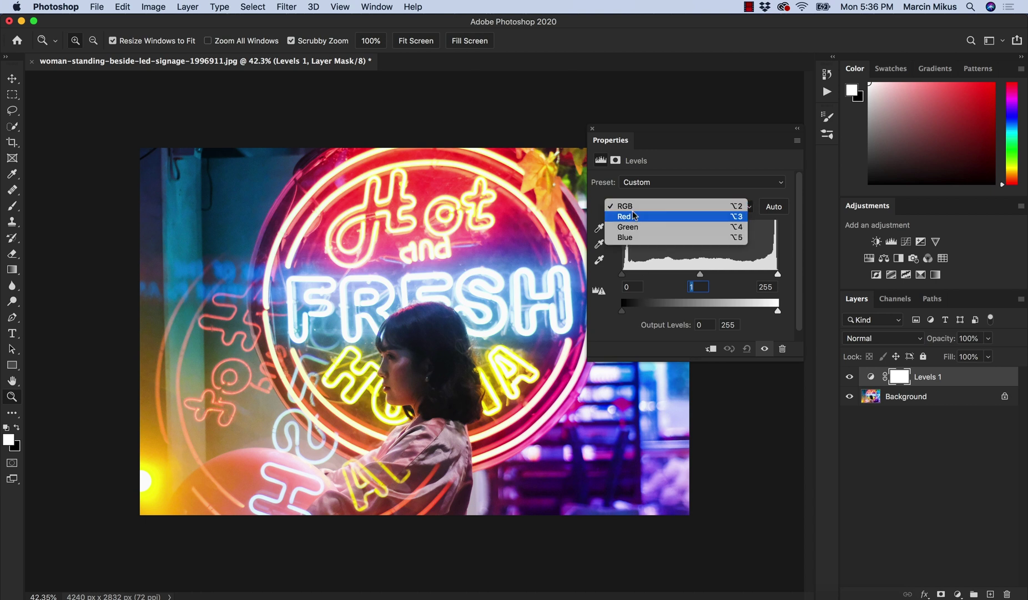
left_click(634, 215)
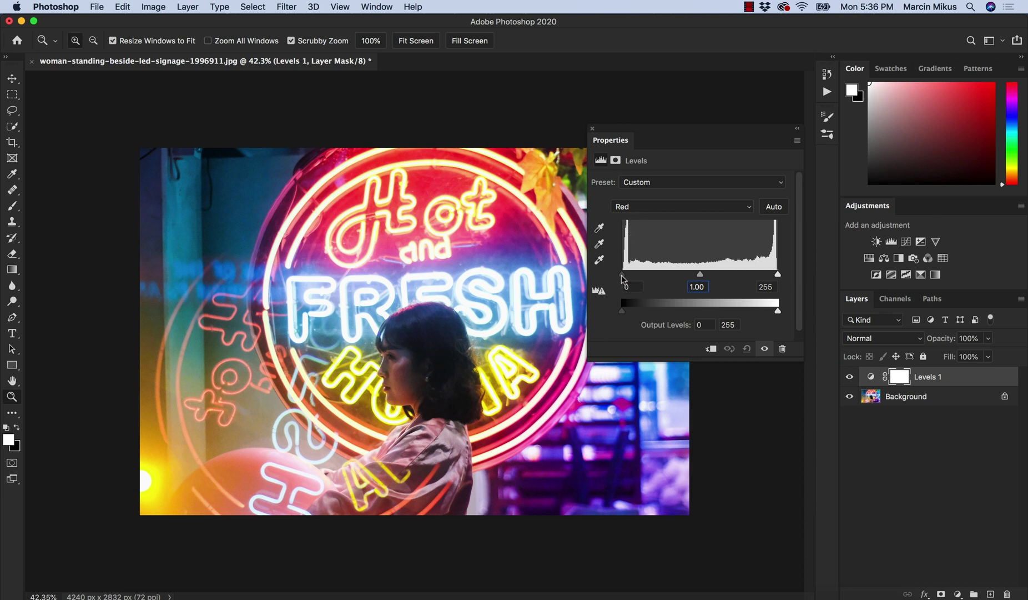
left_click_drag(624, 278, 679, 276)
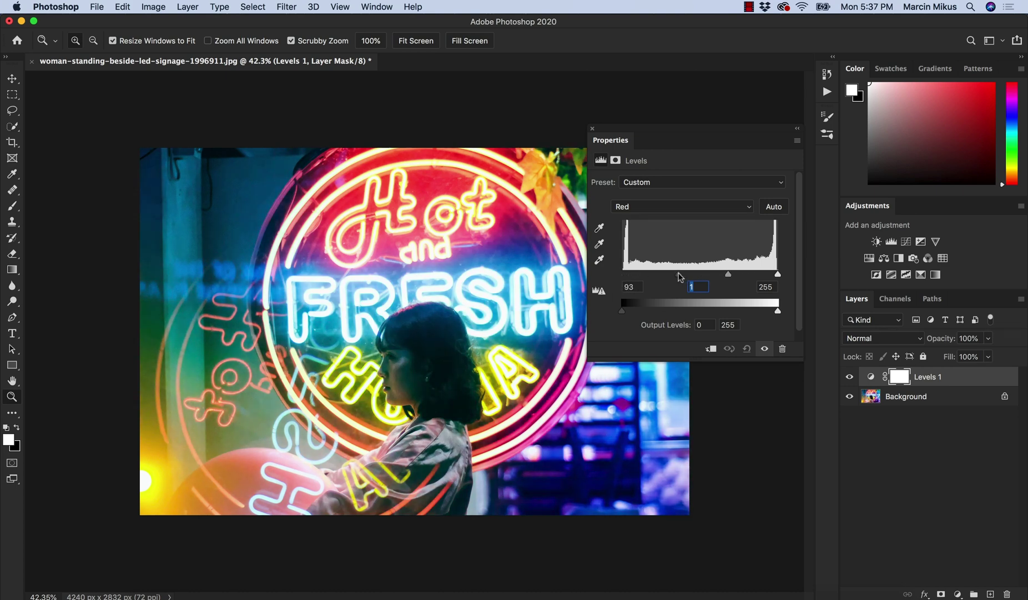
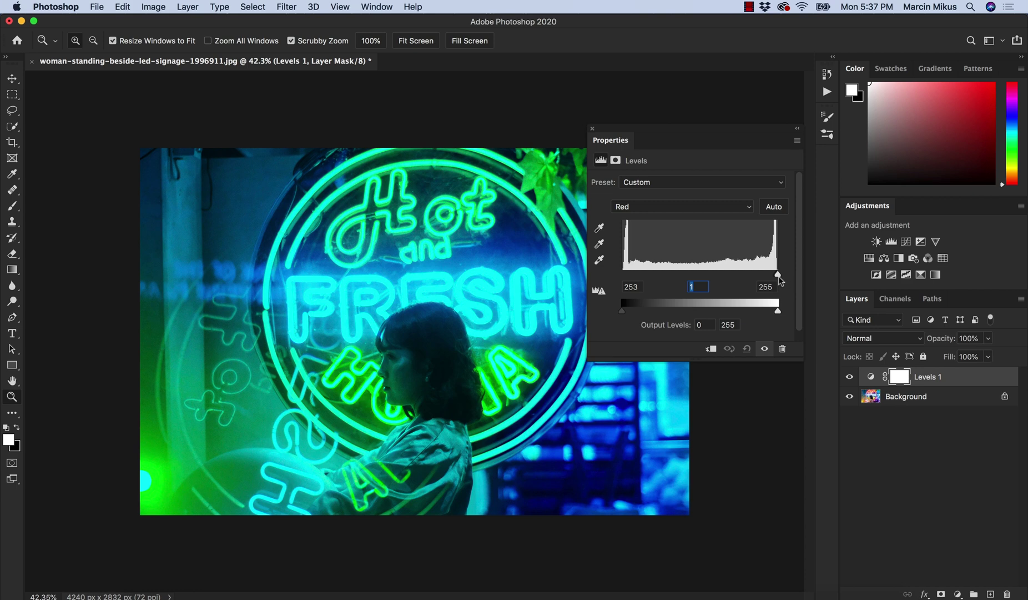
left_click_drag(779, 276, 757, 281)
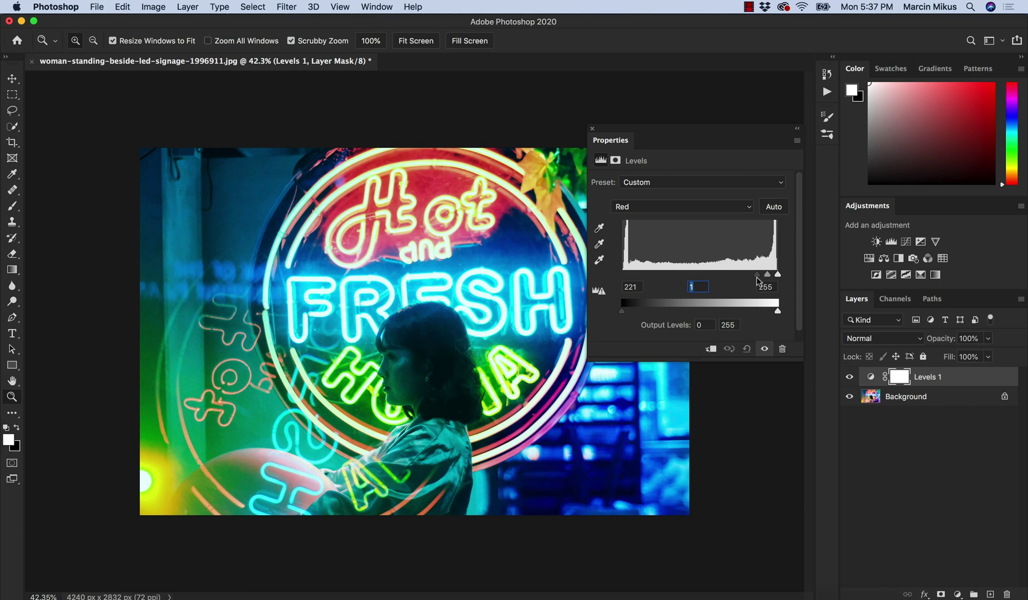
key("super+z")
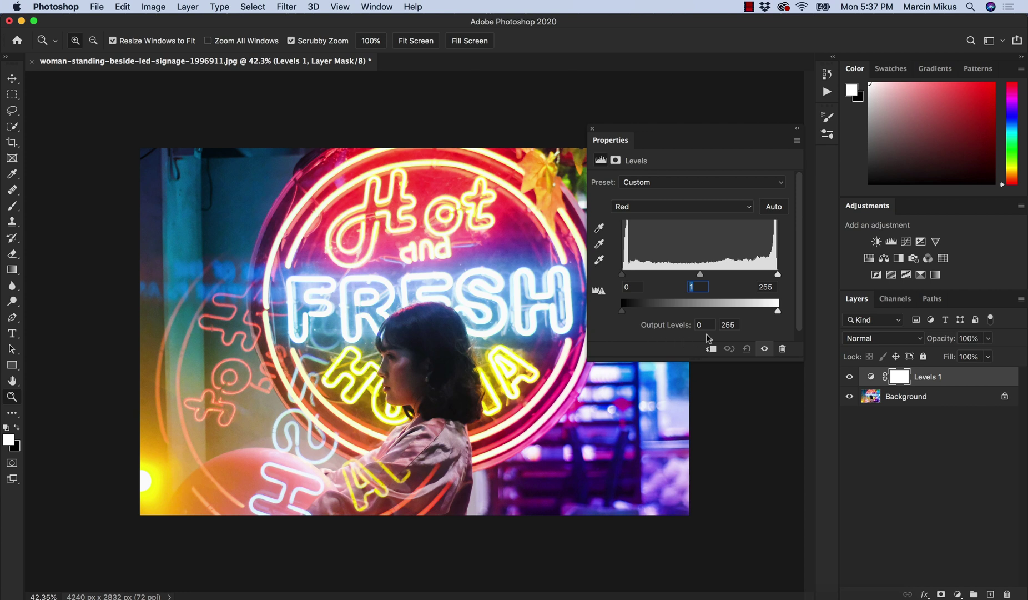
Try the Red channel's highlight input at 182 and 2 and brighter midtones, and restore them to 255 and 1
left_click_drag(778, 275, 735, 275)
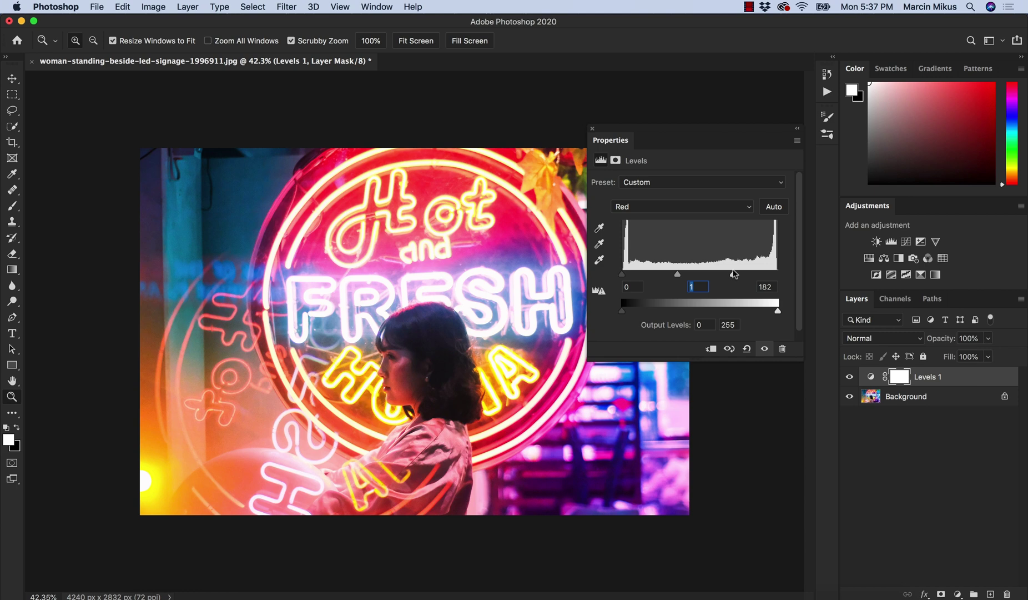
left_click_drag(734, 274, 623, 274)
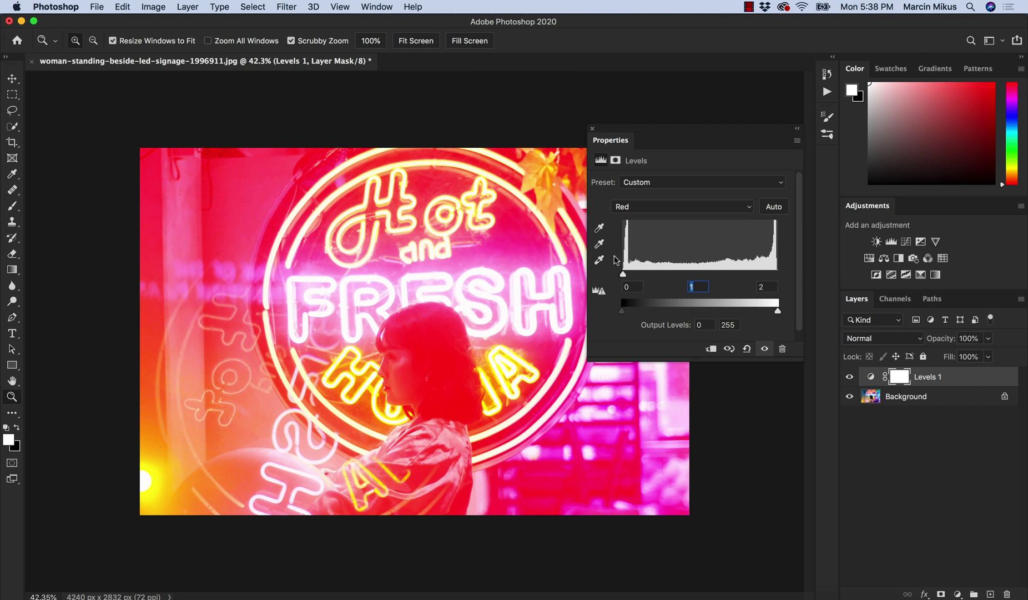
left_click_drag(614, 259, 801, 254)
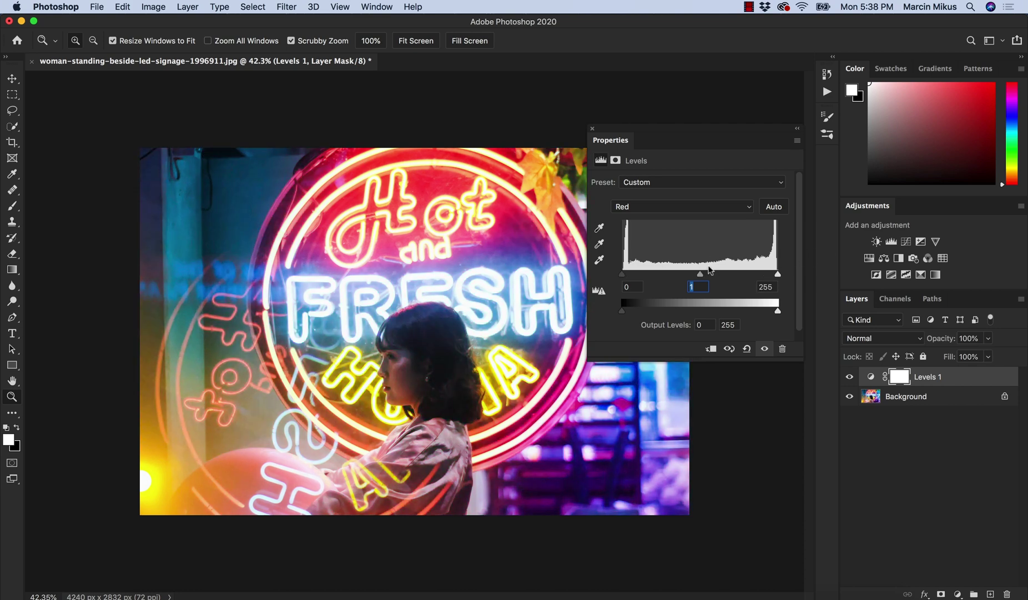
left_click_drag(701, 274, 674, 274)
type("1")
Try Red channel output levels of 93 for shadows and 162 for highlights, and restore them to 0 and 255
left_click_drag(623, 310, 667, 311)
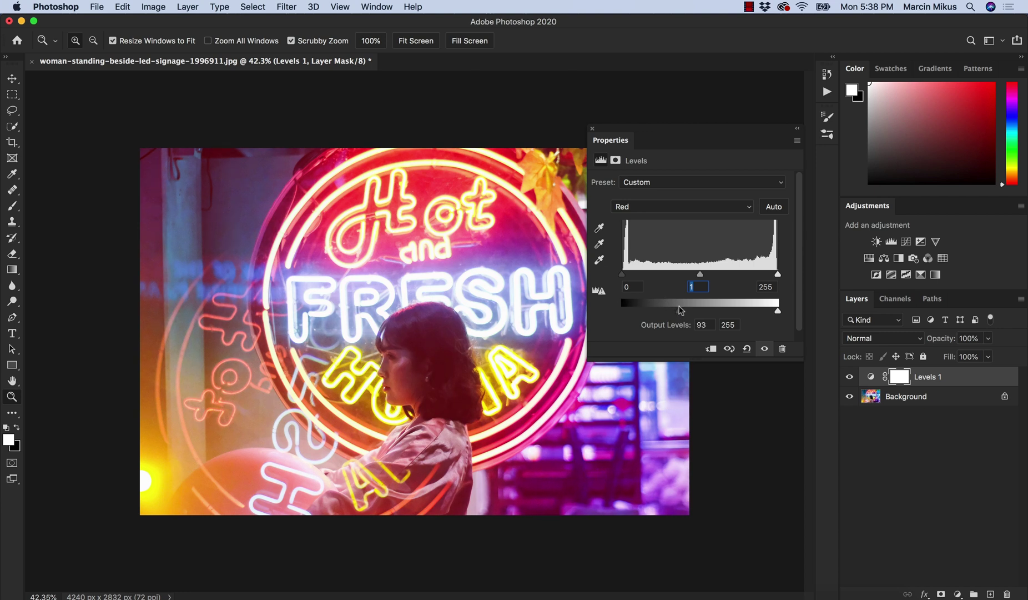
left_click_drag(684, 310, 686, 313)
left_click_drag(682, 312, 549, 308)
left_click_drag(778, 274, 832, 257)
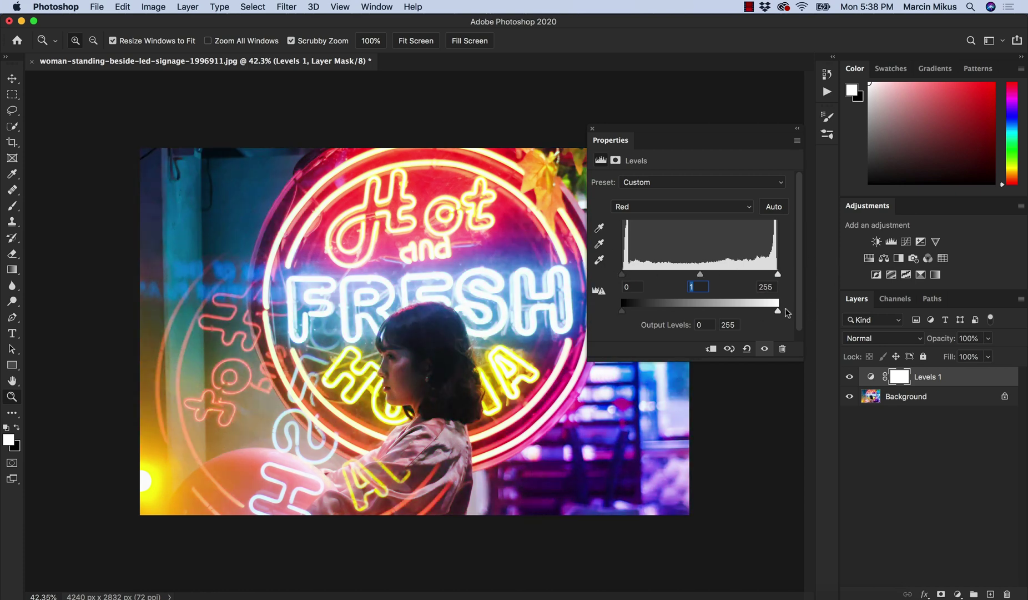
left_click_drag(778, 311, 724, 311)
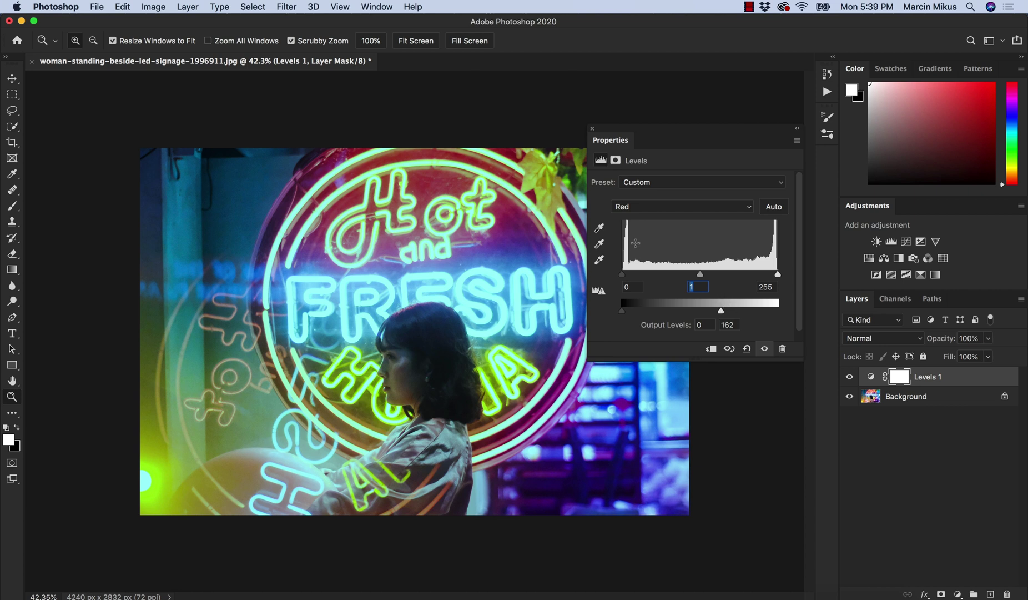
left_click_drag(718, 309, 778, 310)
Keep the Red channel's sliders at their end points and switch the Levels adjustment to the Green channel
mouse_move(622, 275)
left_mouse_down()
mouse_move(778, 277)
mouse_move(622, 275)
left_mouse_up()
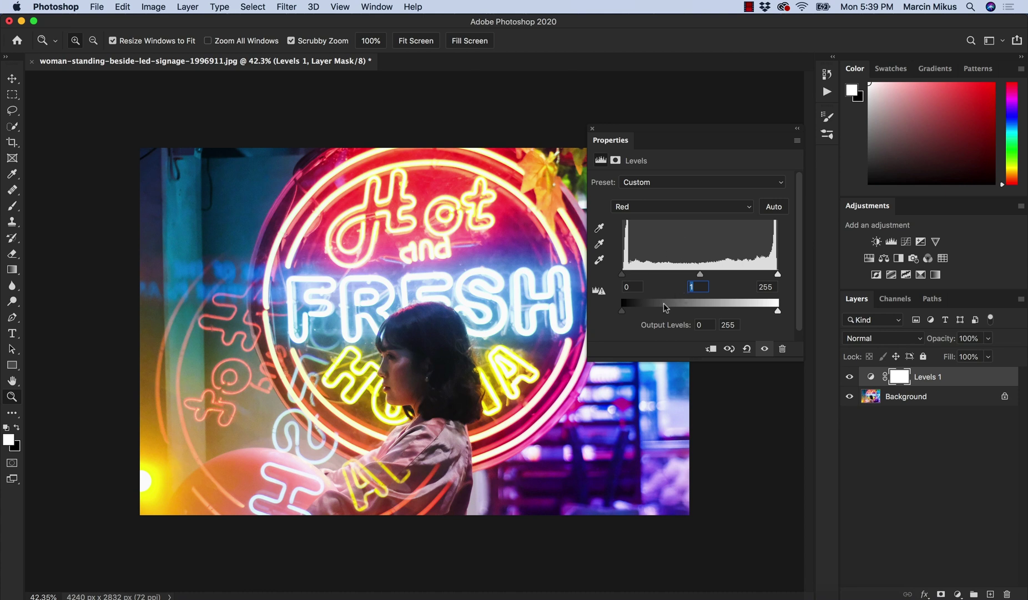
left_click_drag(622, 310, 601, 331)
mouse_move(778, 311)
left_mouse_down()
mouse_move(706, 311)
mouse_move(794, 316)
left_mouse_up()
left_click(616, 206)
left_click(634, 217)
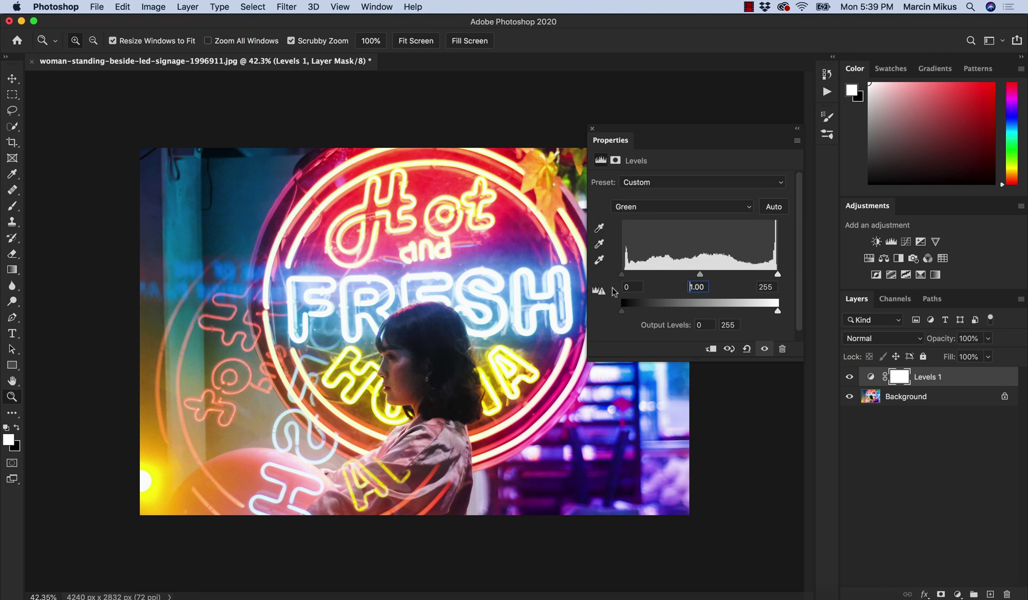
Try the Green channel's shadow input level at 59 and 253, and restore it to 0
left_click_drag(621, 276, 657, 277)
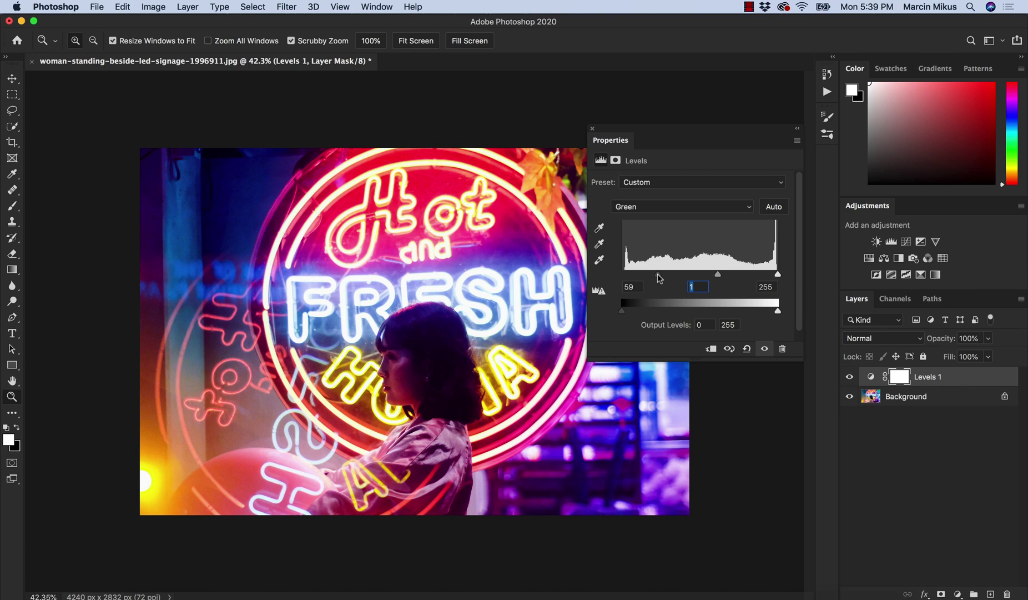
left_click_drag(659, 277, 792, 276)
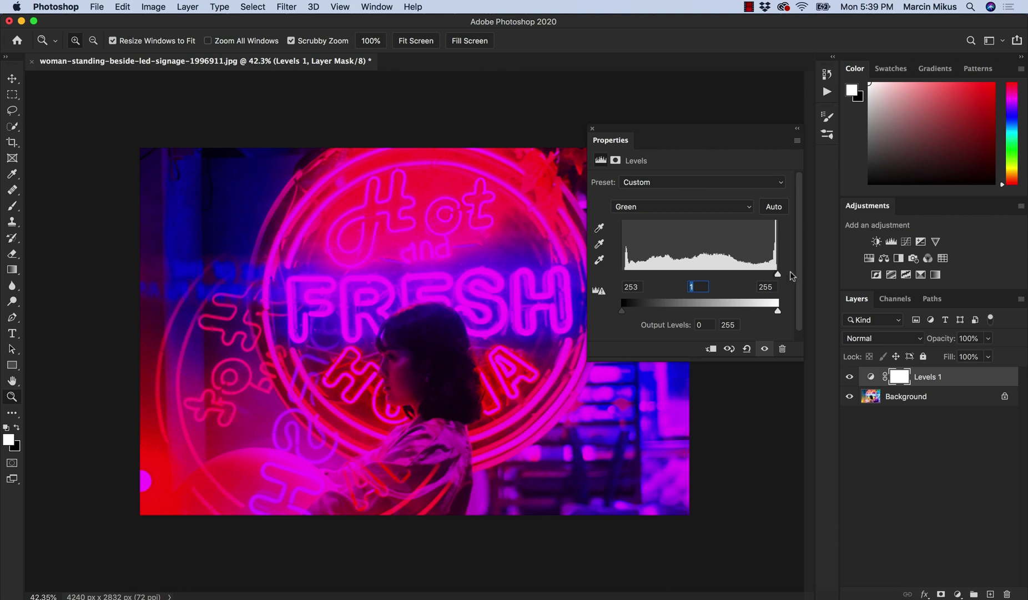
left_click_drag(778, 274, 567, 257)
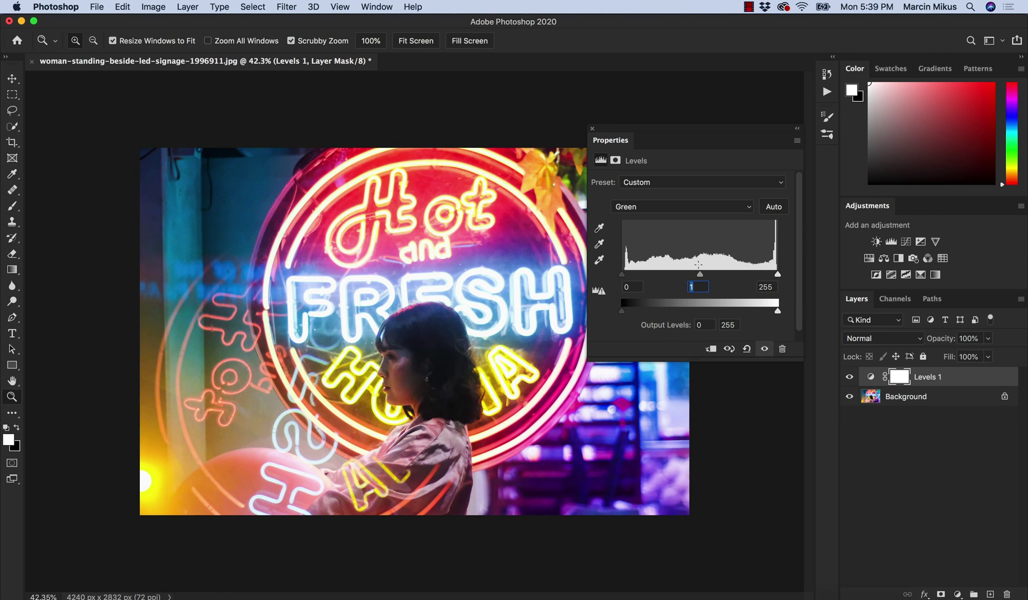
Try the Green channel's highlight input at 153 and brighter midtones, and restore them to 255 and 1
left_click_drag(780, 276, 715, 271)
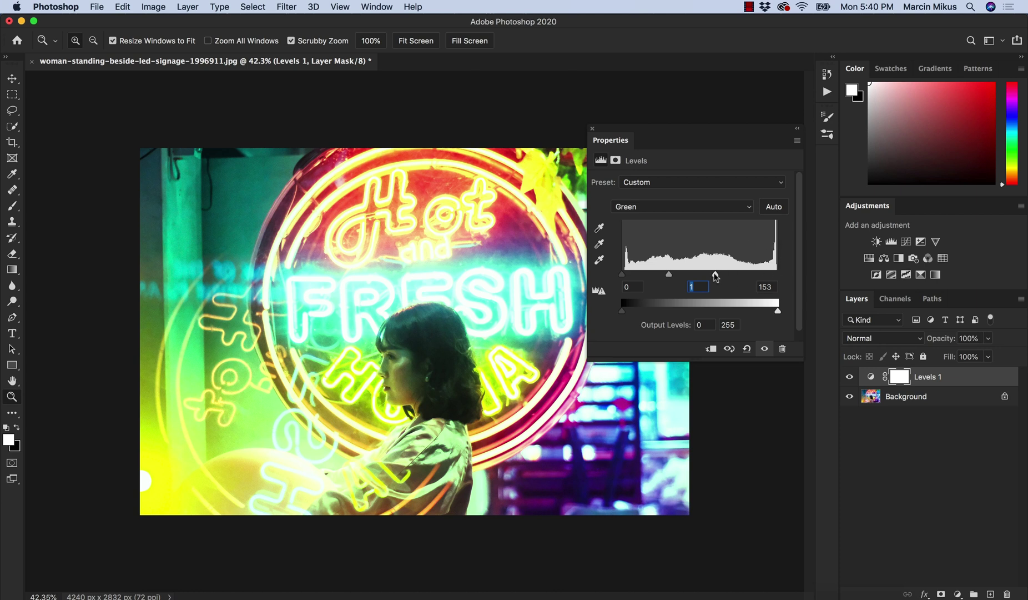
left_click_drag(715, 276, 824, 255)
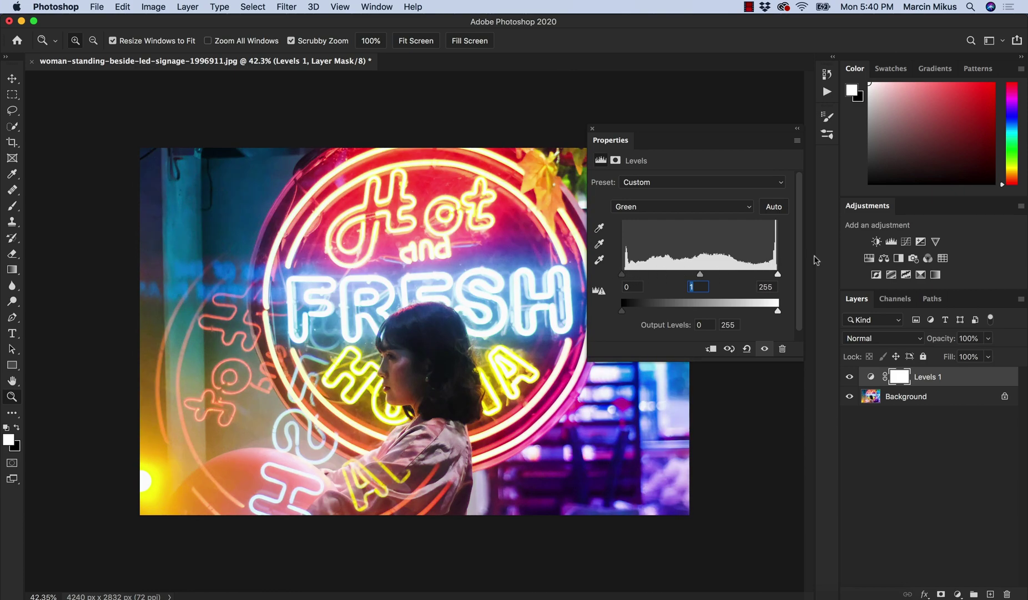
left_click_drag(703, 276, 682, 273)
type("1")
Try Green channel output levels of 81 for shadows and 120 for highlights, and restore them to 0 and 255
left_click_drag(623, 312, 674, 312)
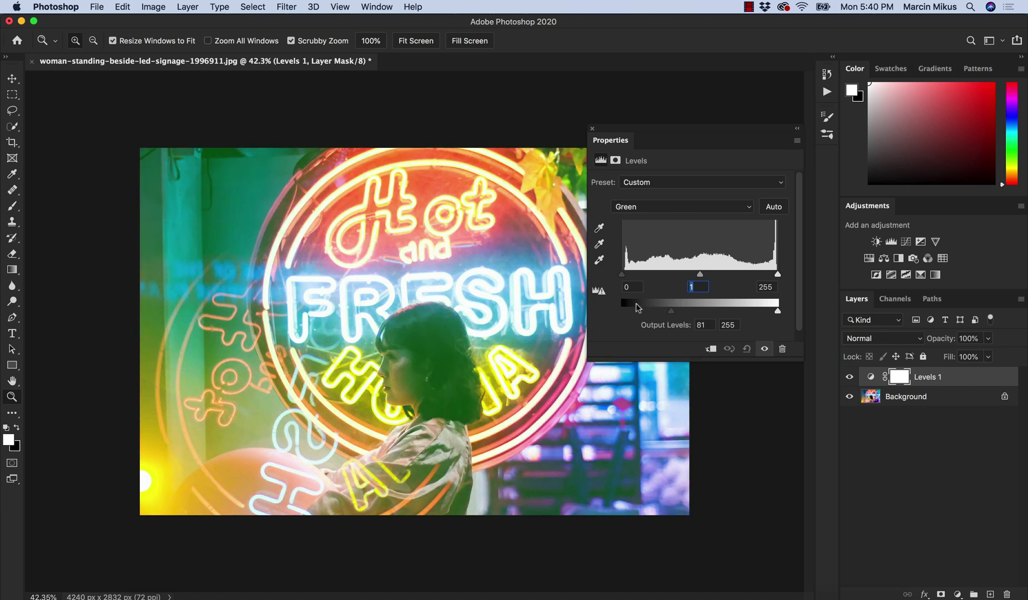
left_click_drag(671, 311, 622, 311)
left_click_drag(778, 311, 695, 310)
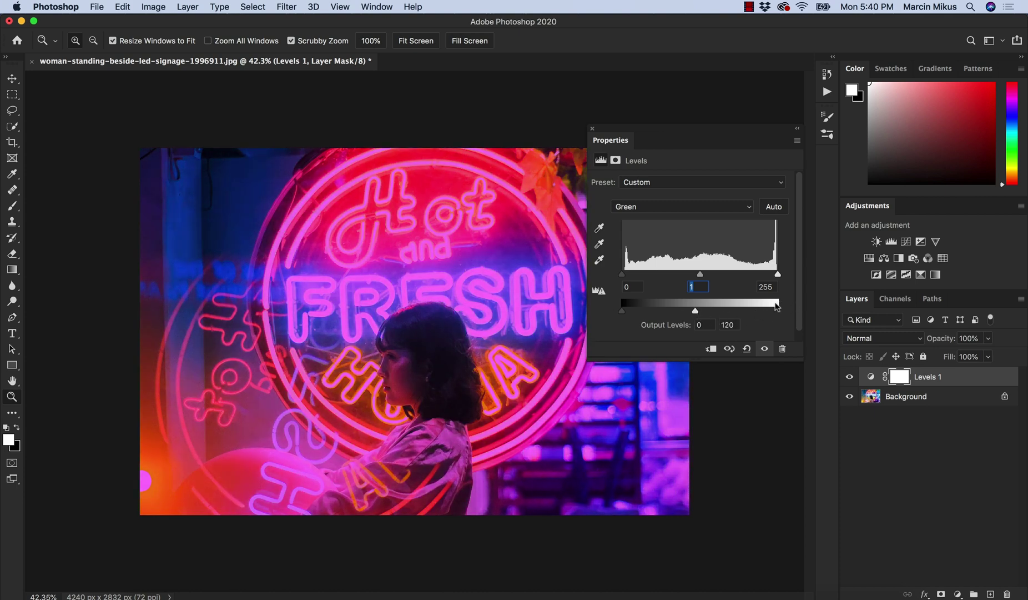
key("super+z")
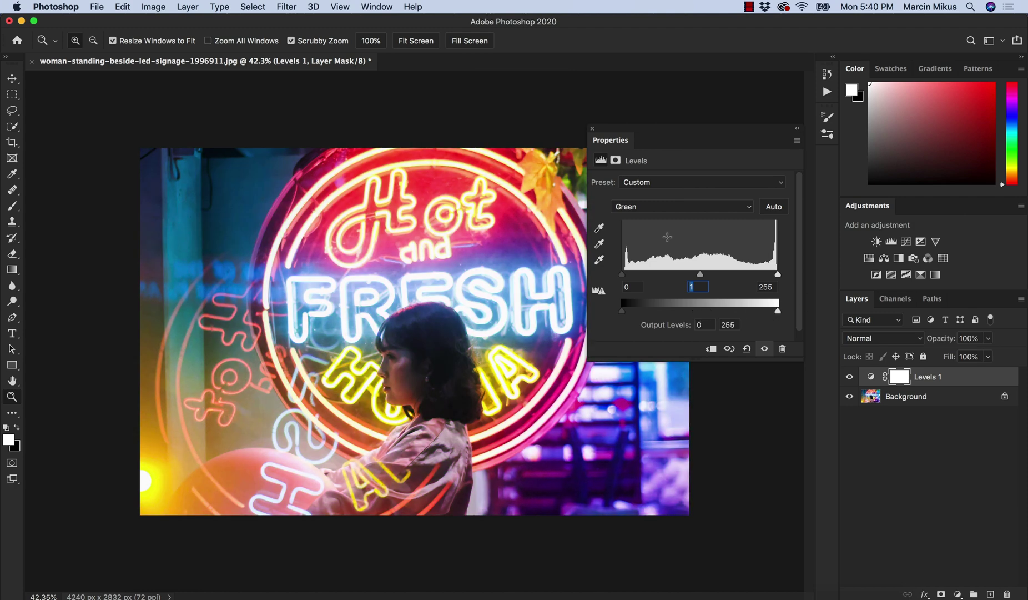
Switch the Levels adjustment to the Blue channel, try its input sliders, and restore the midtones to 1
left_click(650, 206)
left_click(636, 217)
left_click_drag(623, 275, 591, 273)
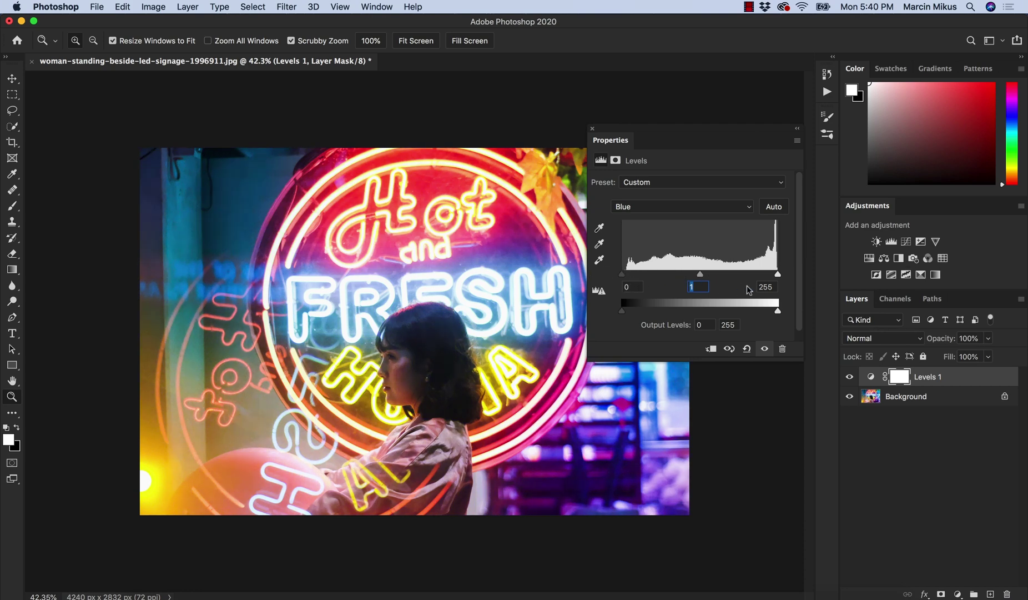
left_click_drag(777, 275, 800, 272)
left_click_drag(683, 274, 717, 275)
type("1")
Lower the Blue channel's highlight output level to give the neon highlights a yellow tint
mouse_move(622, 310)
left_mouse_down()
mouse_move(713, 303)
mouse_move(623, 307)
left_mouse_up()
left_click_drag(777, 309, 729, 288)
mouse_move(733, 313)
left_mouse_down()
mouse_move(758, 311)
mouse_move(735, 311)
left_mouse_up()
Darken the Green channel's midtones to 0.90, keeping its input and output end points at 0 and 255
left_click(654, 210)
left_click(655, 196)
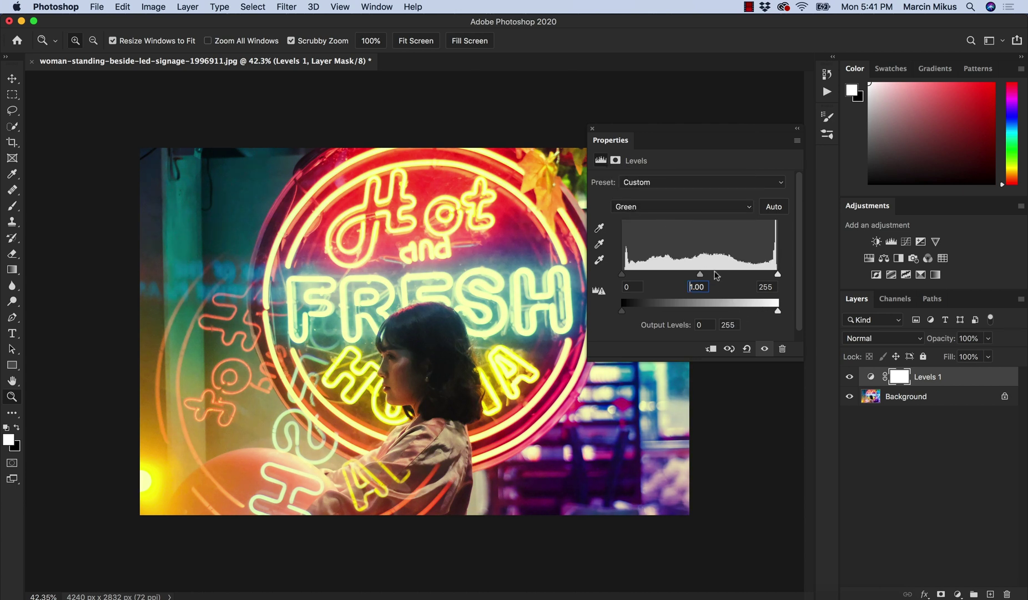
left_click_drag(771, 308, 795, 294)
mouse_move(778, 274)
left_mouse_down()
mouse_move(758, 272)
mouse_move(778, 274)
left_mouse_up()
mouse_move(701, 274)
left_mouse_down()
mouse_move(716, 272)
mouse_move(705, 272)
left_mouse_up()
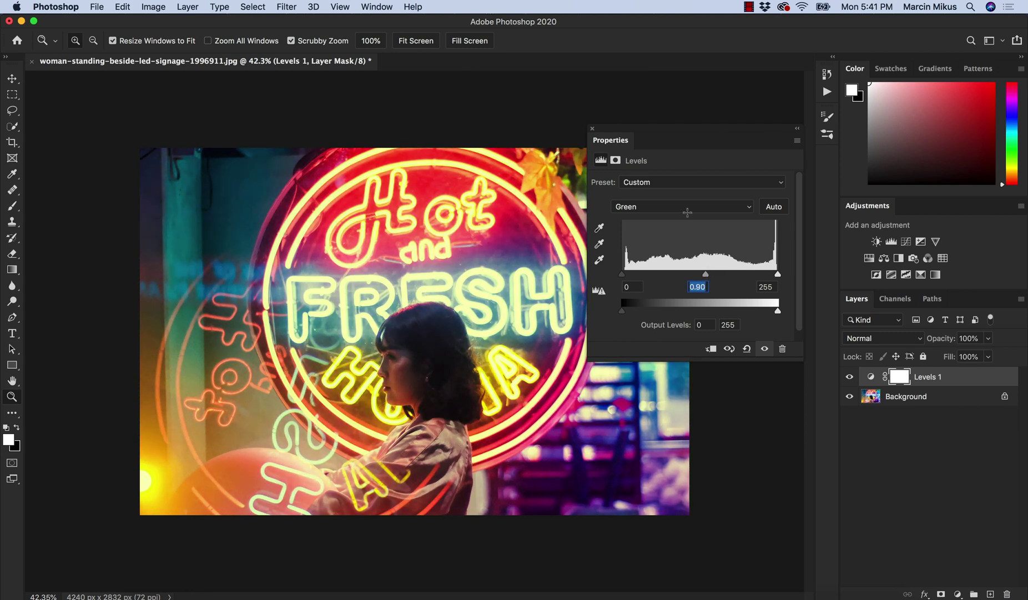
Set the Red channel's input levels to 2, 0.79 and 244, and its highlight output level to 238
left_click(666, 206)
left_click(638, 195)
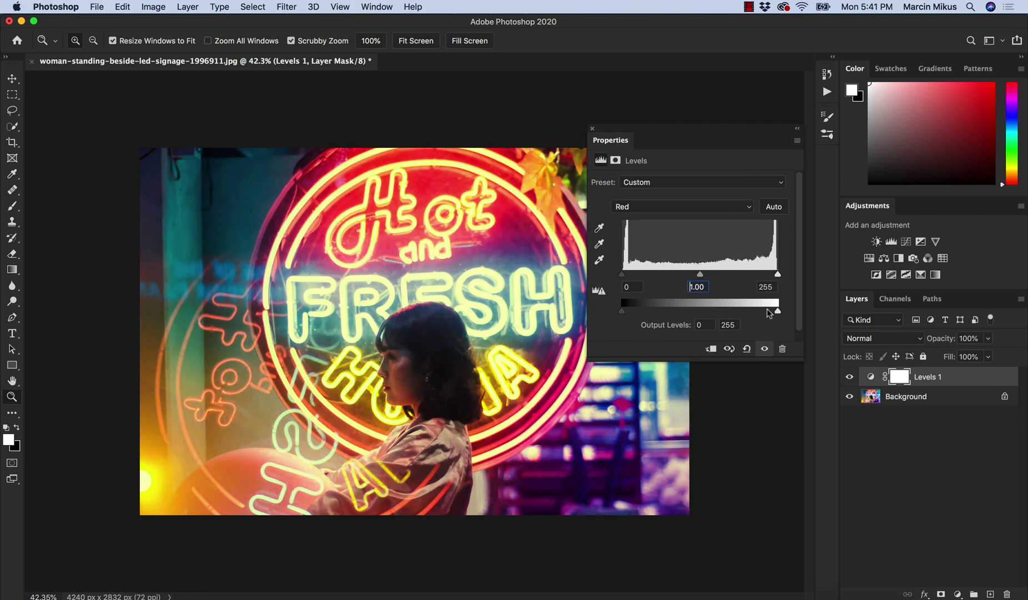
mouse_move(778, 311)
left_mouse_down()
mouse_move(758, 308)
mouse_move(768, 306)
mouse_move(773, 274)
left_mouse_up()
left_click(697, 274)
left_click_drag(696, 274, 708, 274)
left_click_drag(622, 274, 624, 274)
Brighten the RGB composite's midtones to 1.11 and compare the photo with the Levels layer hidden and shown
left_click(653, 207)
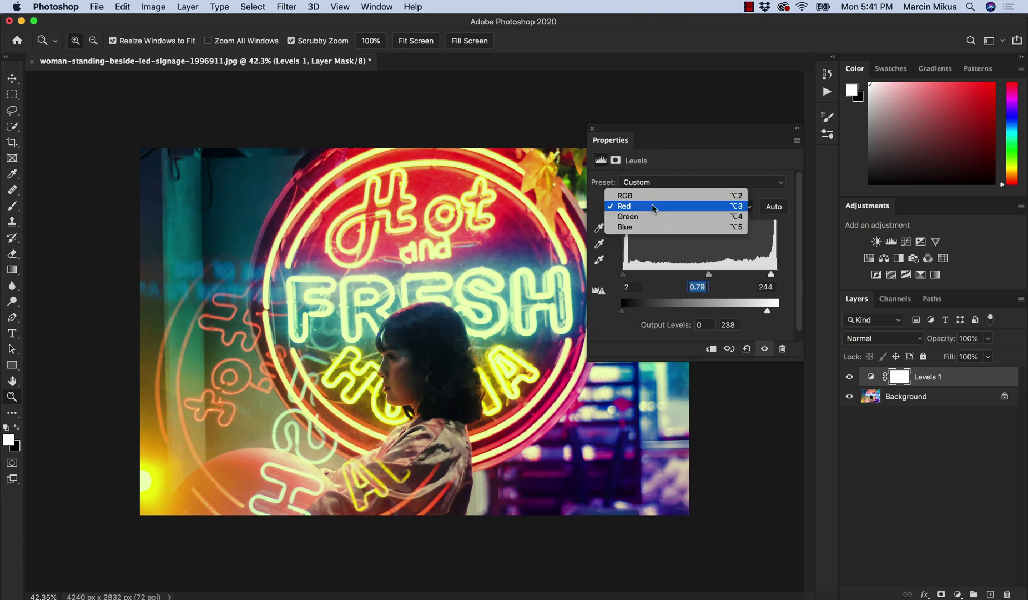
left_click(625, 195)
left_click_drag(705, 273, 694, 273)
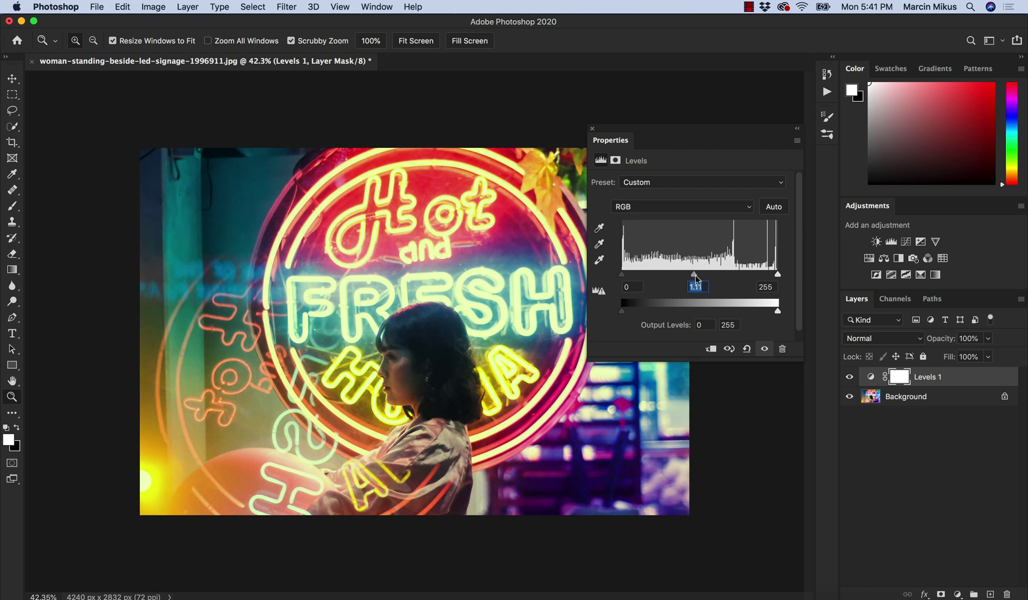
left_click(849, 377)
left_click(849, 377)
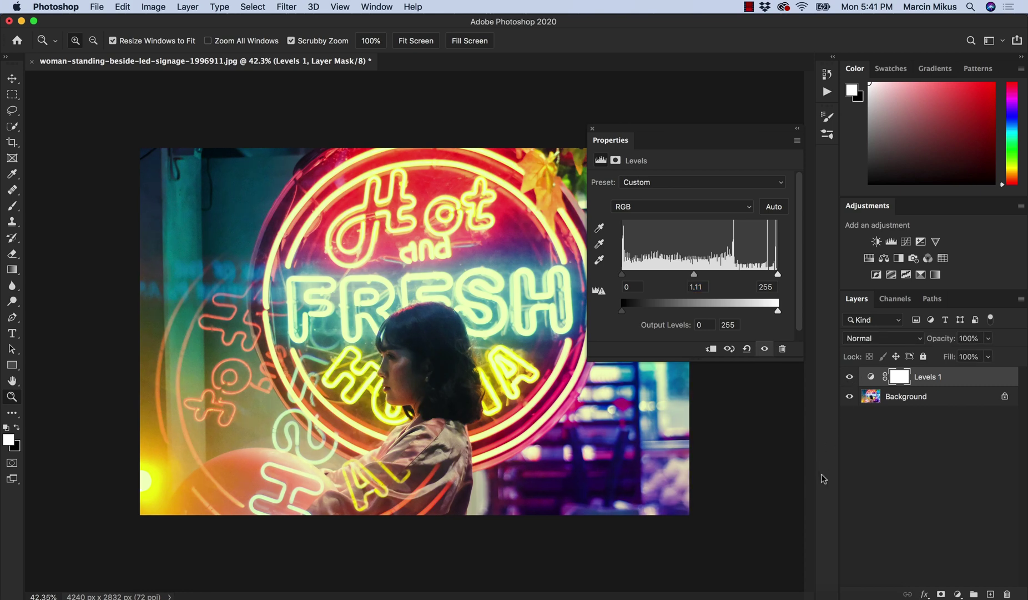